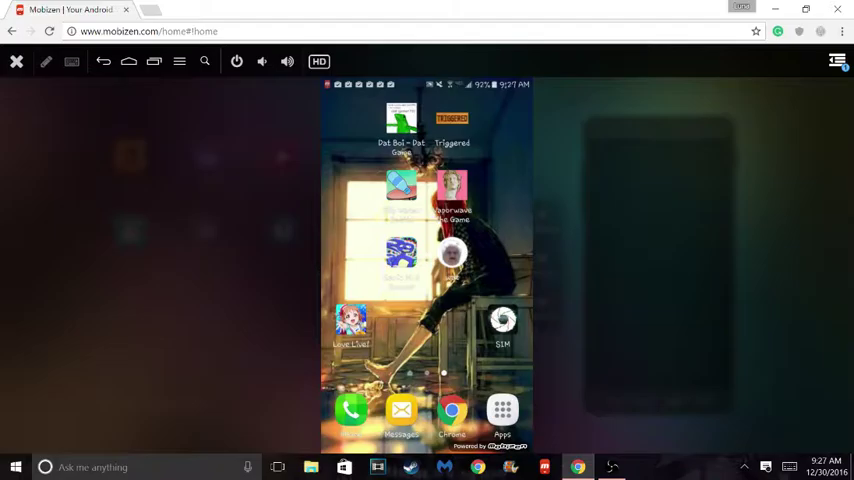
Step: Pull down the phone's notification and quick settings shade
left_click_drag(427, 84, 427, 400)
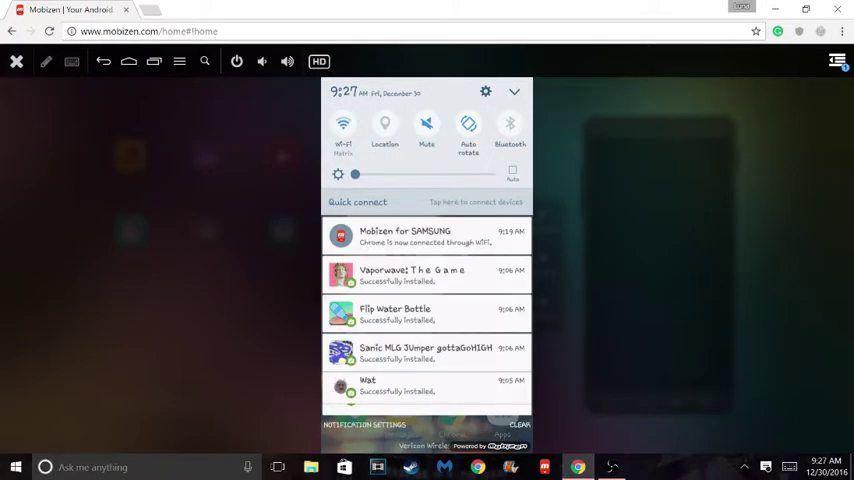
scroll(427, 300, "down", 4)
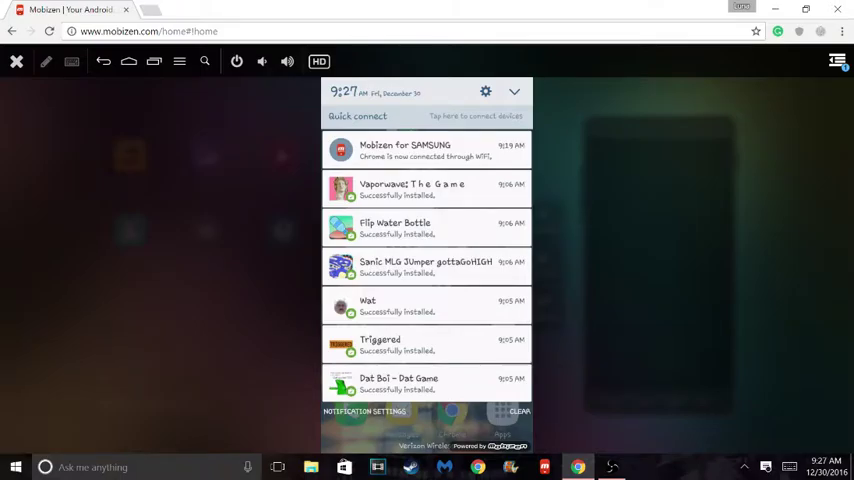
scroll(427, 250, "up", 4)
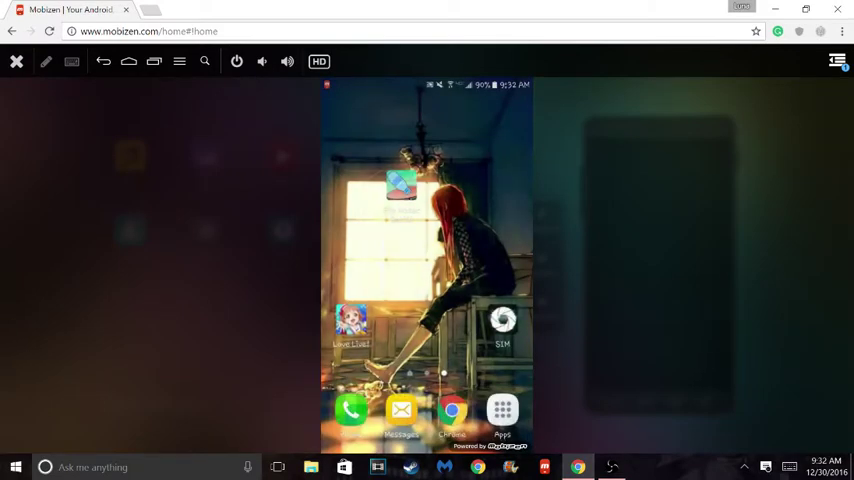
Step: Briefly pick up the SIM icon on the home screen and drop it back
mouse_move(502, 320)
left_mouse_down()
mouse_move(488, 333)
mouse_move(502, 328)
left_mouse_up()
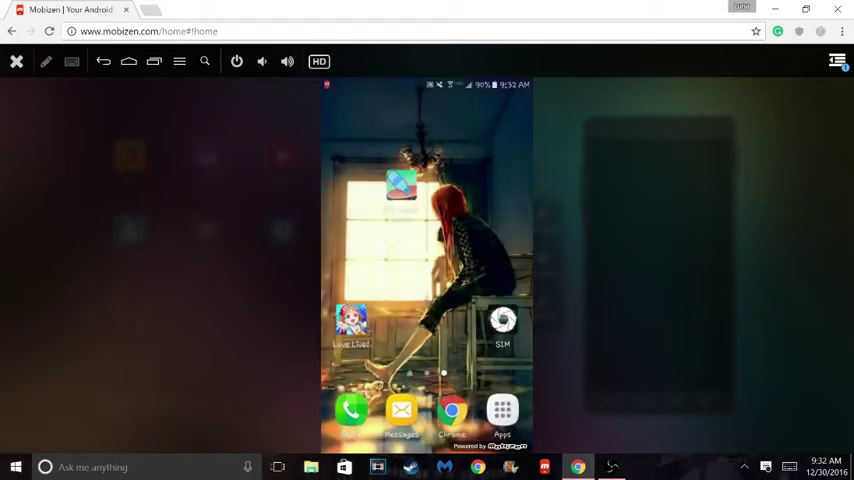